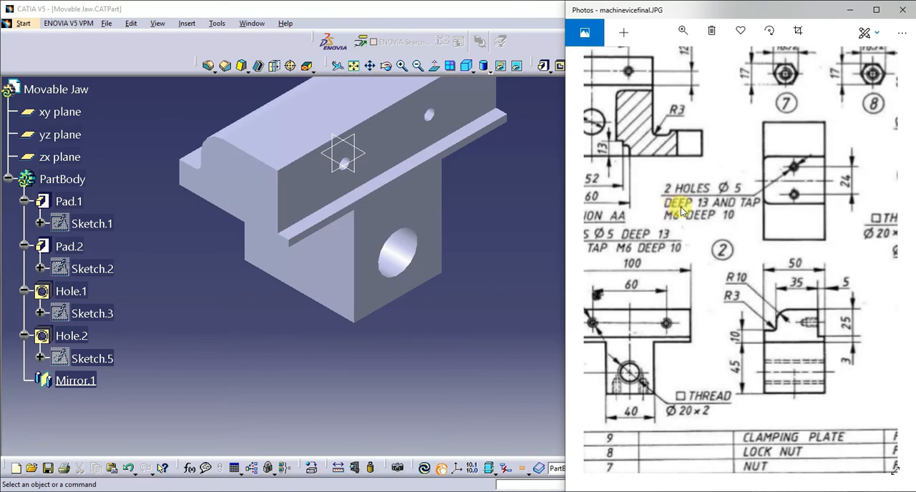
Start a threaded M6 hole on the lower end face of the central block and open its positioning sketch.
click(455, 319)
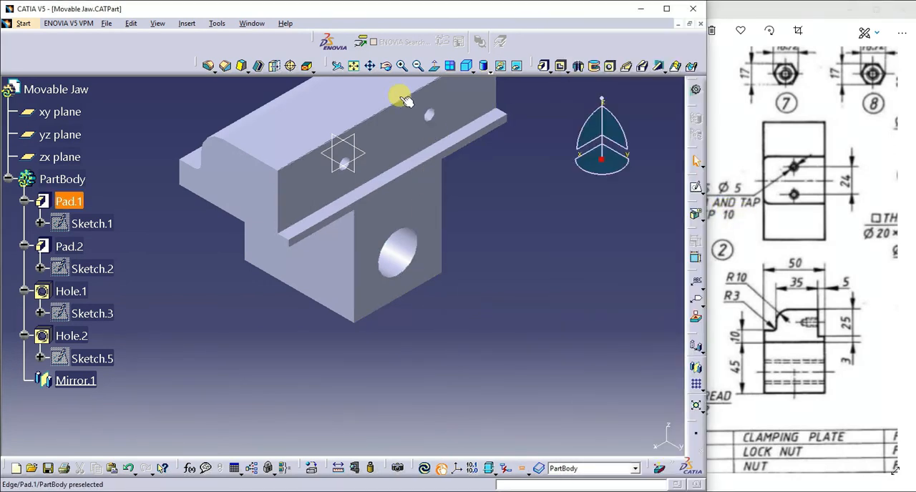
click(387, 69)
drag(434, 327, 349, 236)
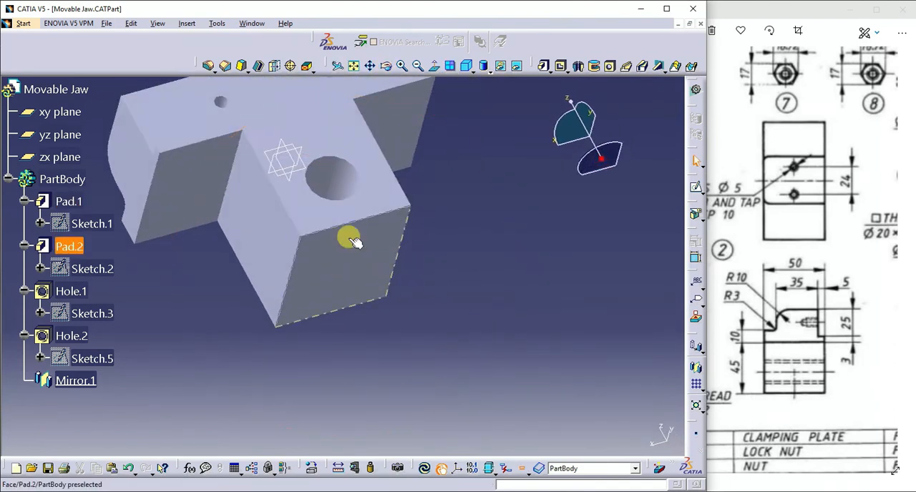
click(350, 247)
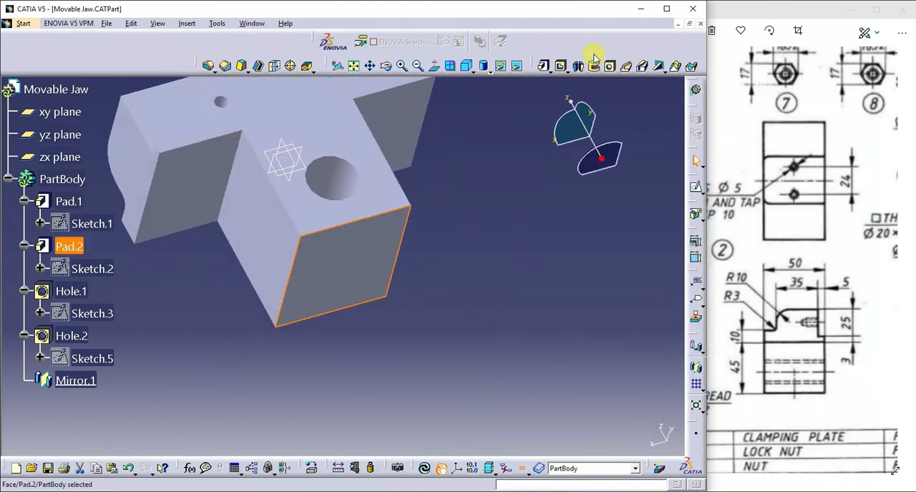
click(607, 67)
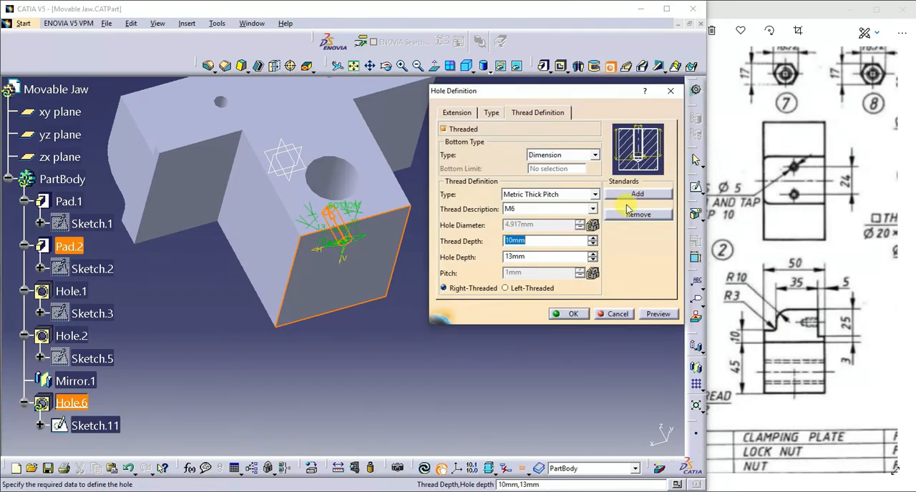
click(459, 114)
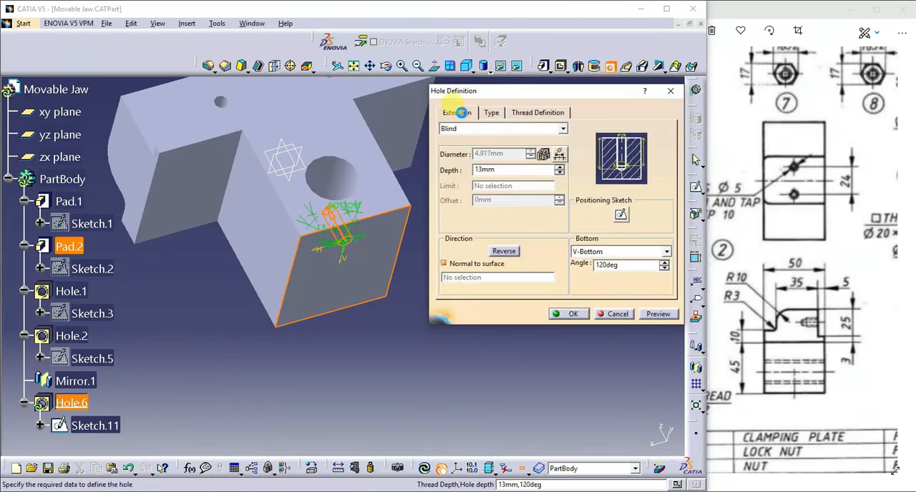
click(622, 215)
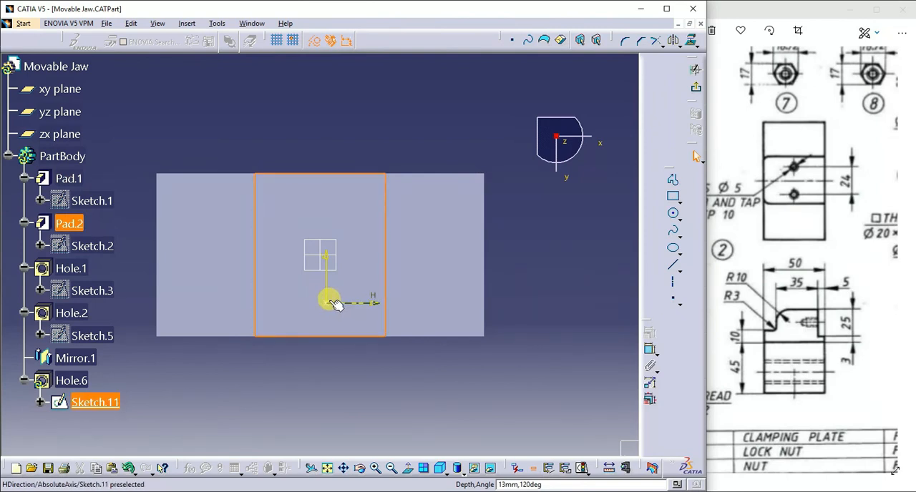
Constrain the hole's centre point to be coincident with the zx plane.
click(329, 256)
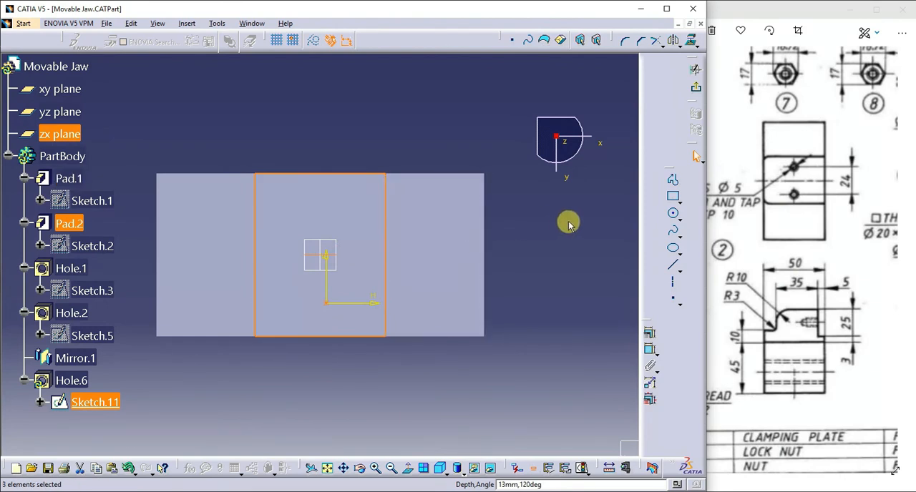
click(647, 332)
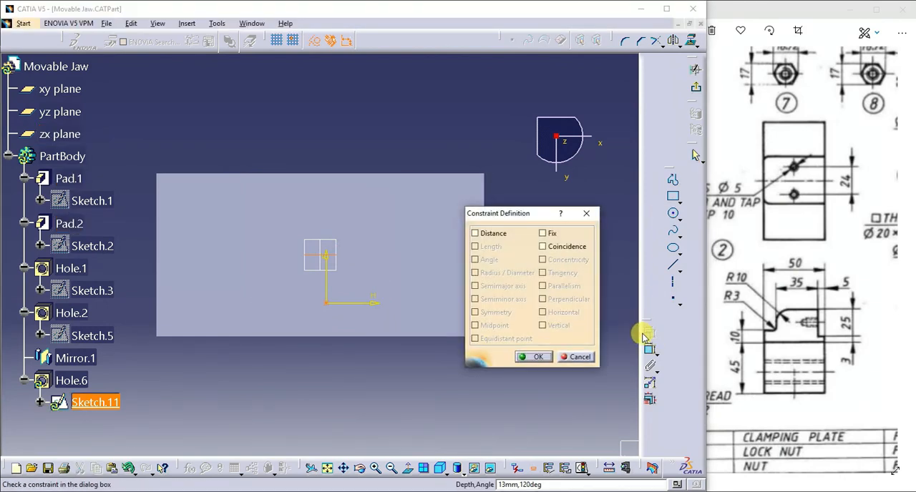
click(568, 251)
click(535, 356)
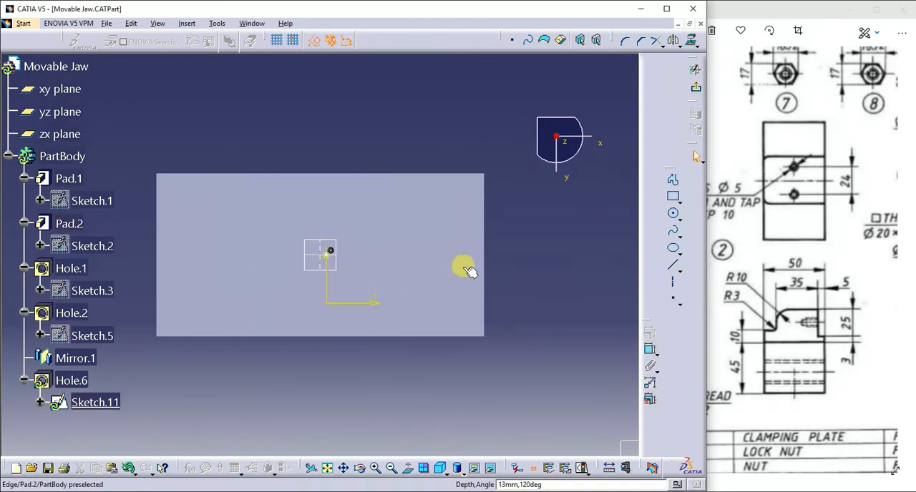
Dimension the hole centre 12 mm from the yz plane, check against the reference drawing, and exit the sketch.
click(649, 350)
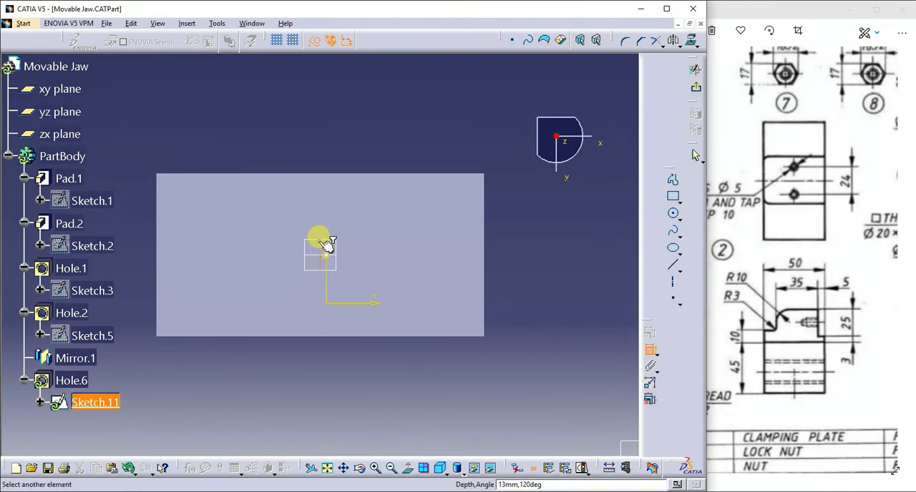
click(331, 250)
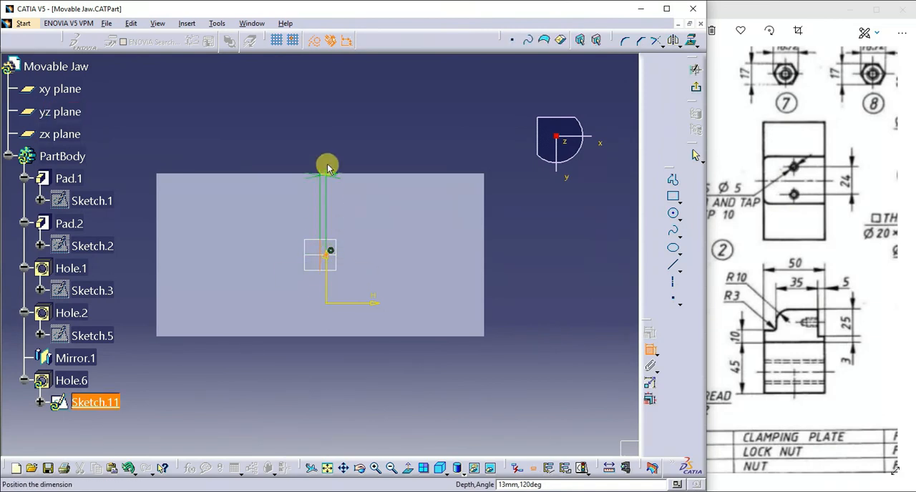
click(327, 147)
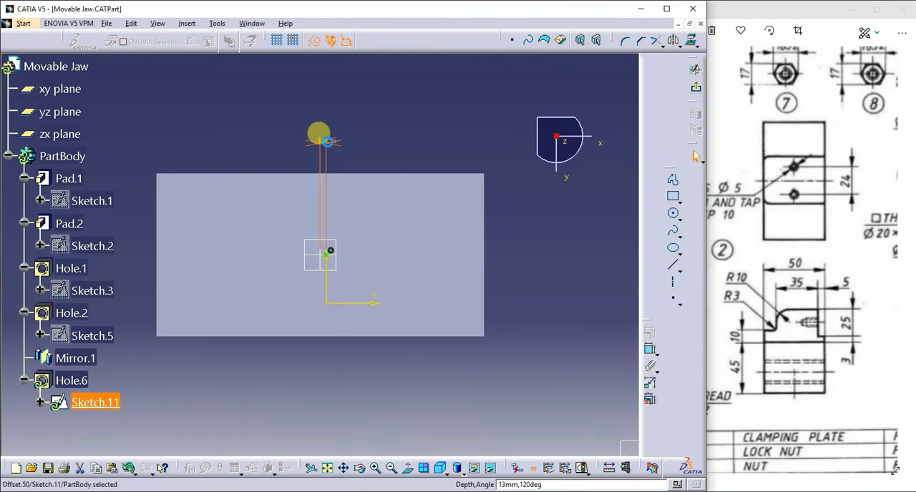
double_click(327, 145)
text(12)
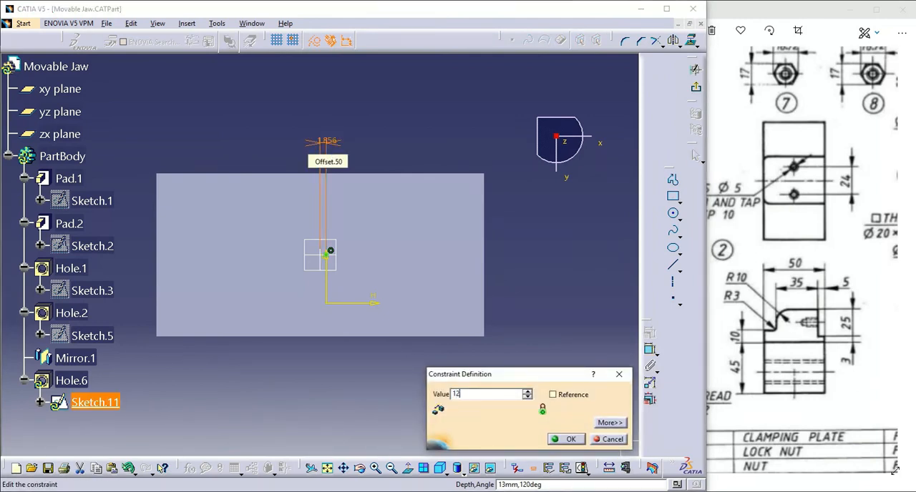
key(Return)
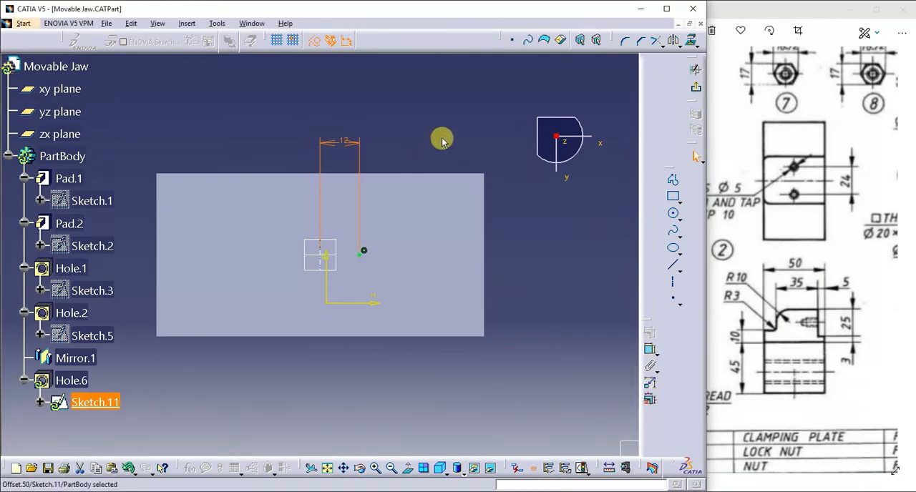
click(816, 216)
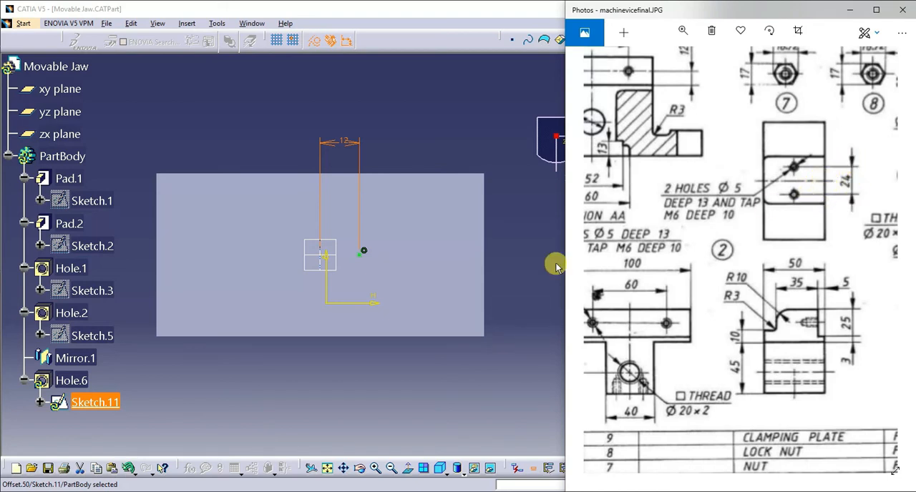
click(508, 272)
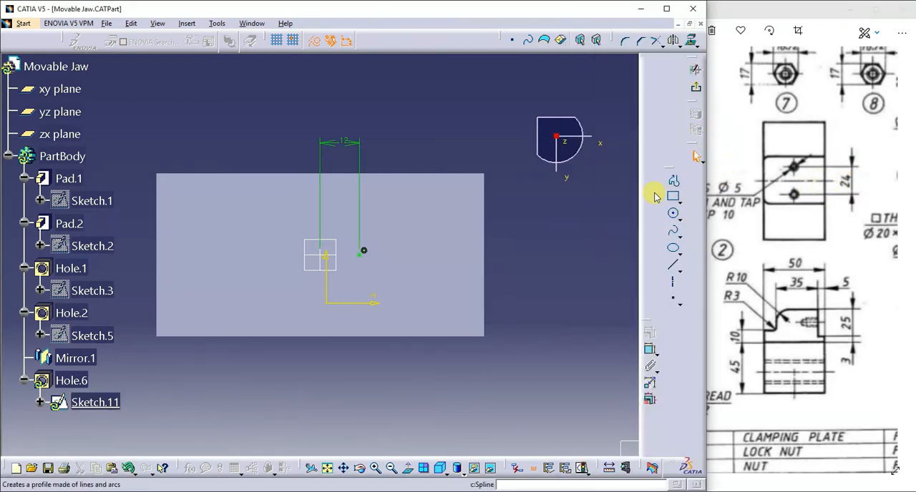
click(696, 89)
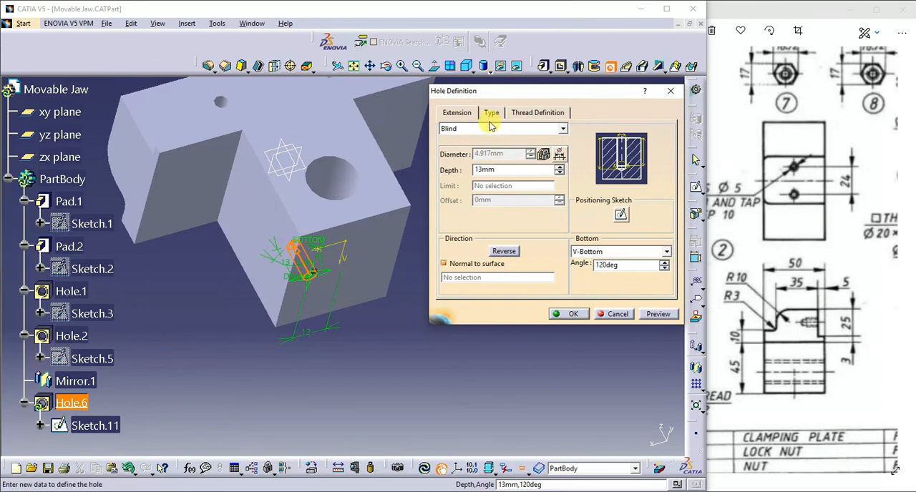
Review the hole's thread settings, positioning sketch and bottom type.
click(531, 112)
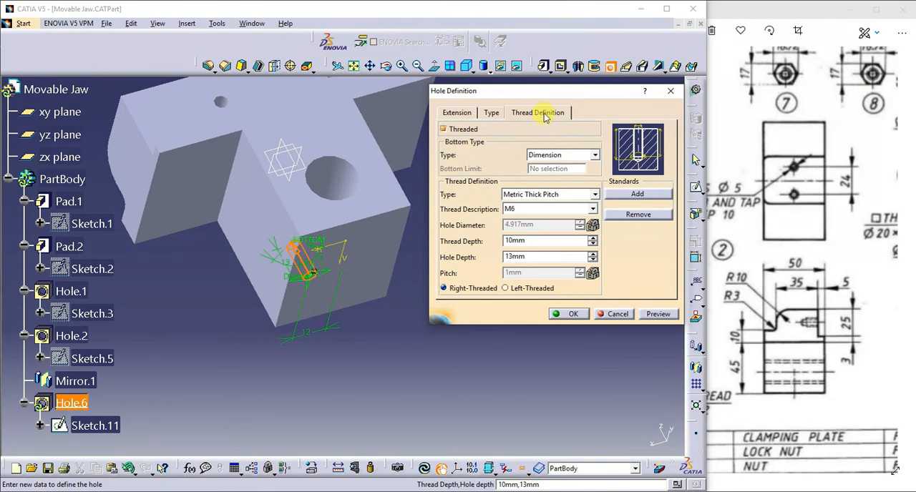
click(458, 113)
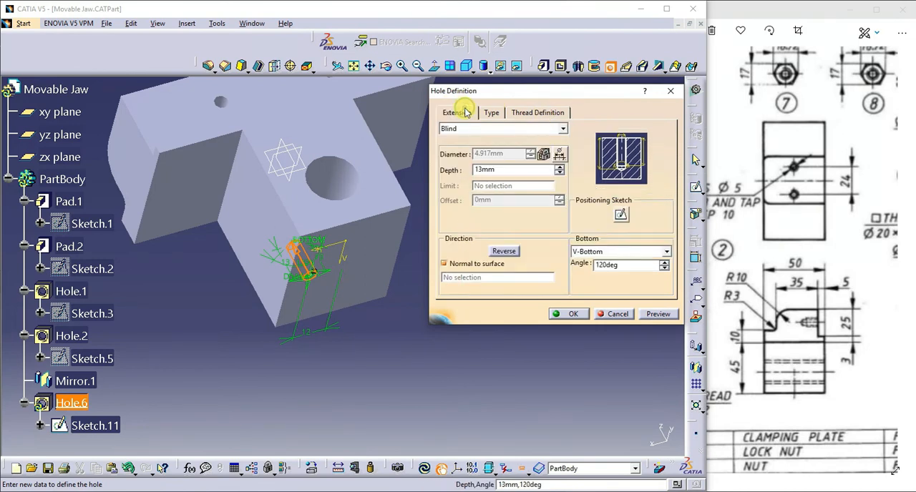
click(620, 216)
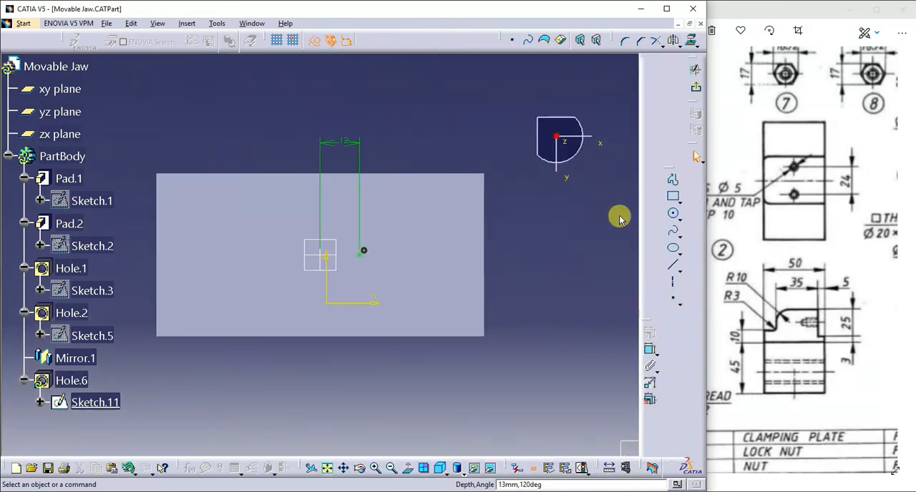
click(695, 87)
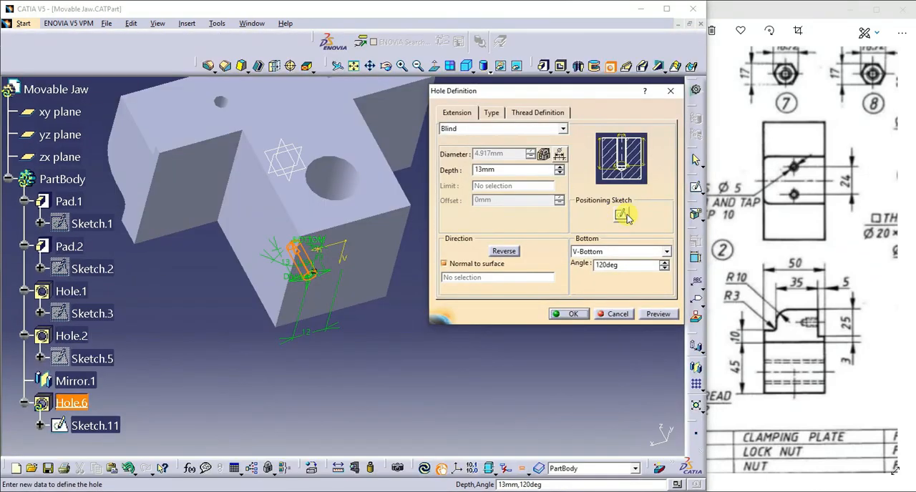
click(621, 252)
click(619, 271)
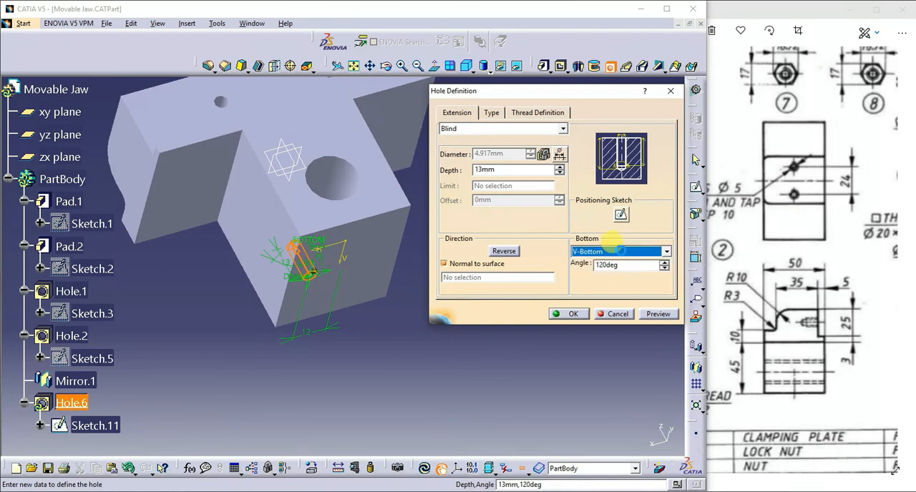
Preview and create the M6 threaded hole with 10 mm thread depth and 13 mm hole depth.
click(529, 114)
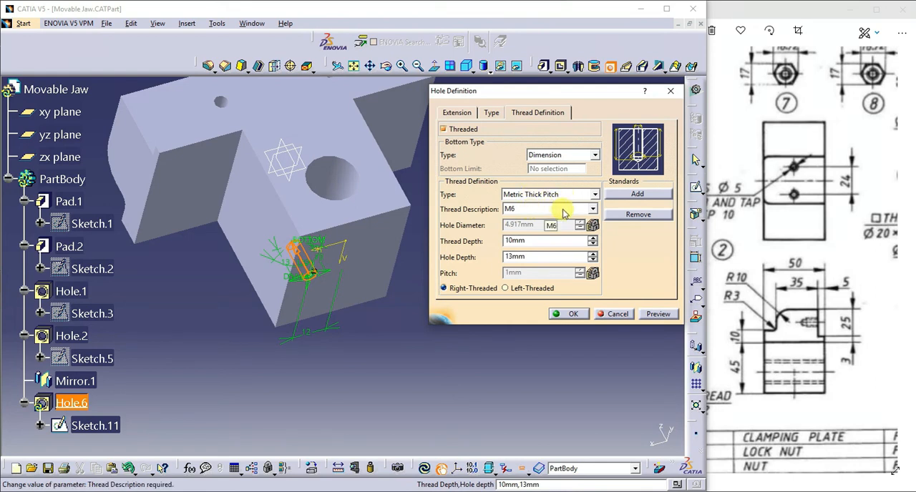
click(739, 214)
click(465, 226)
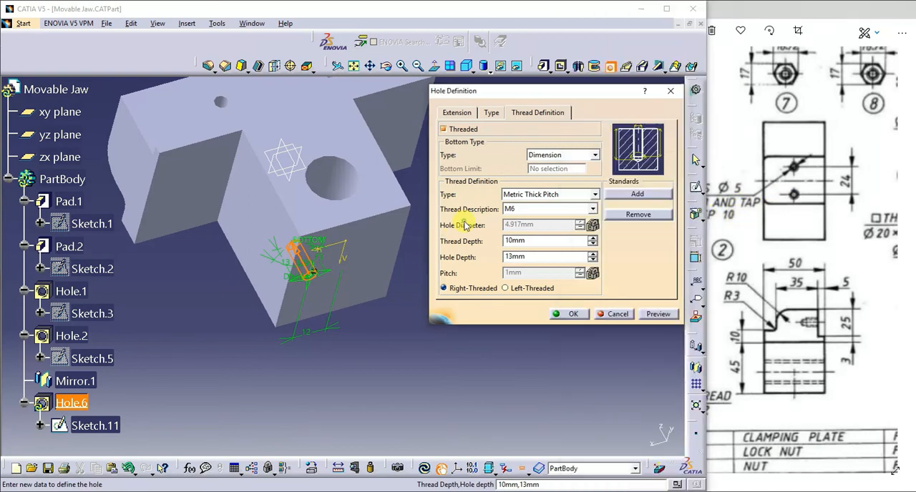
drag(515, 245, 498, 245)
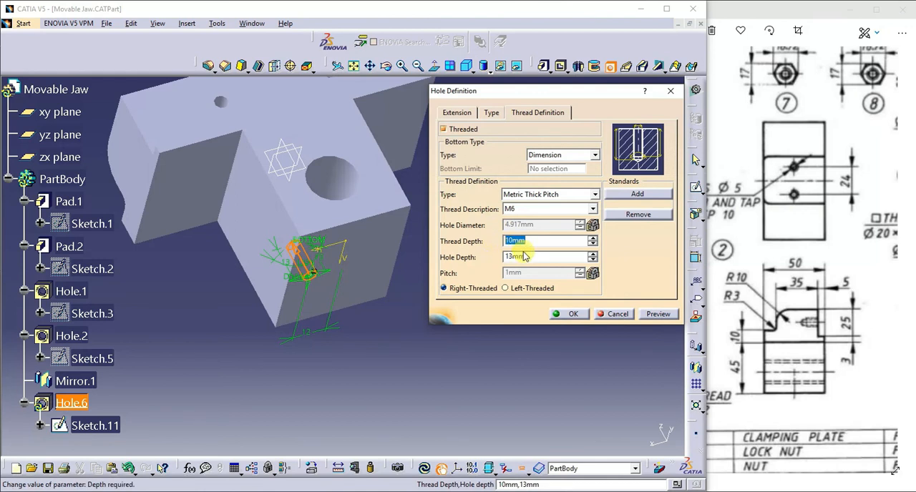
drag(537, 256, 492, 258)
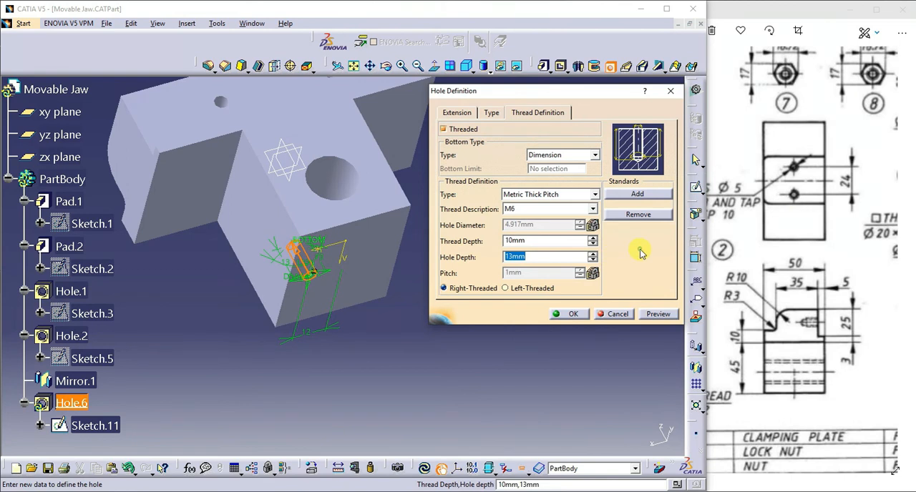
click(654, 315)
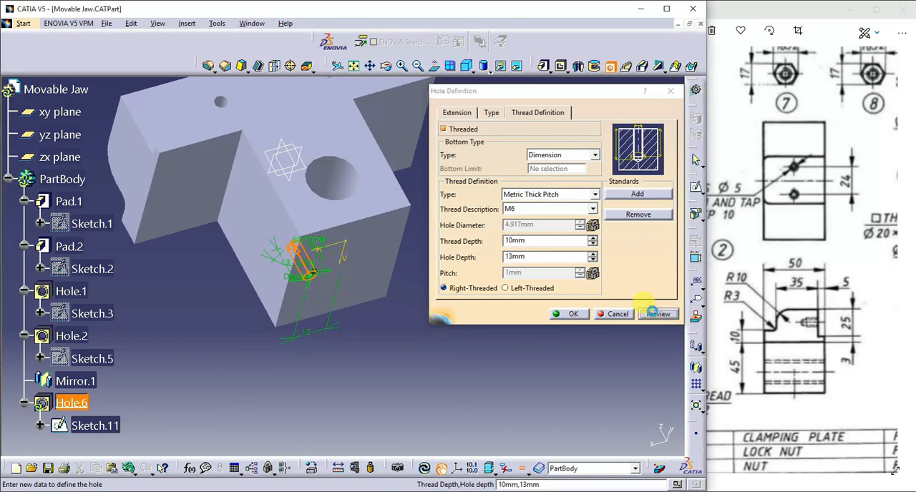
click(574, 315)
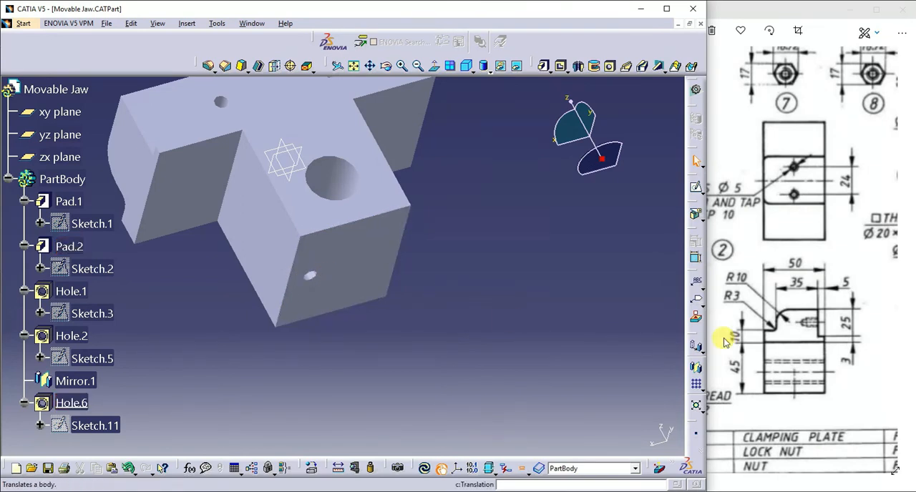
Mirror the new M6 hole about the yz plane to make the second hole on the block's end face.
click(692, 367)
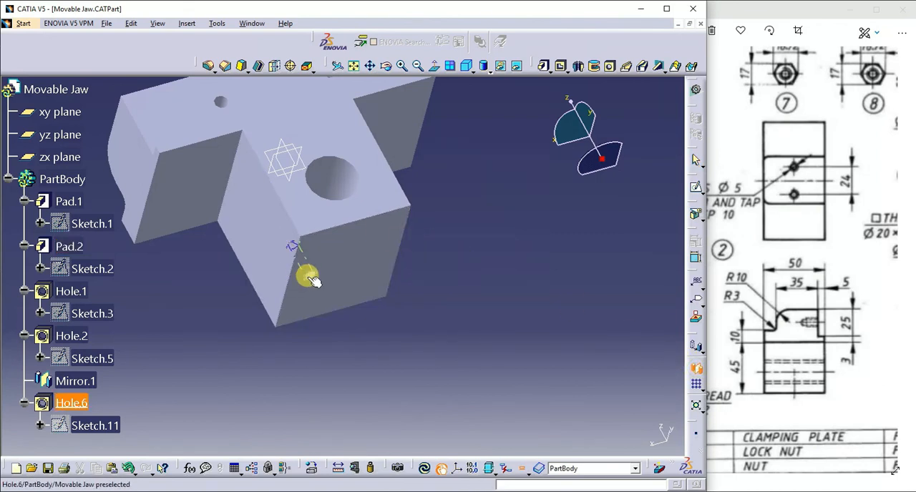
click(289, 156)
click(603, 439)
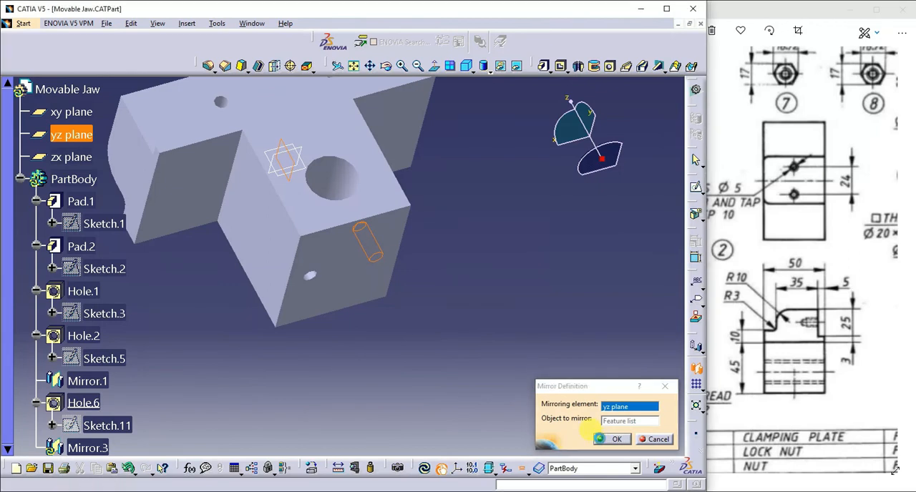
click(451, 294)
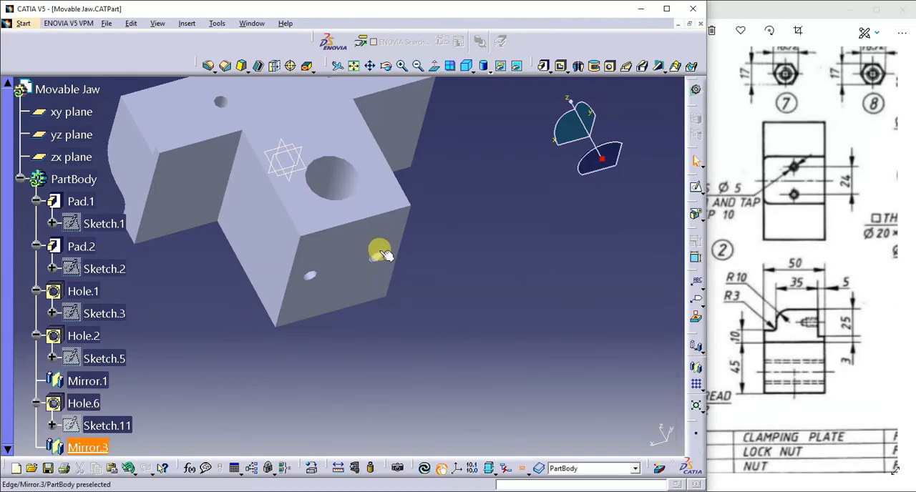
click(386, 66)
drag(418, 125, 449, 277)
click(467, 65)
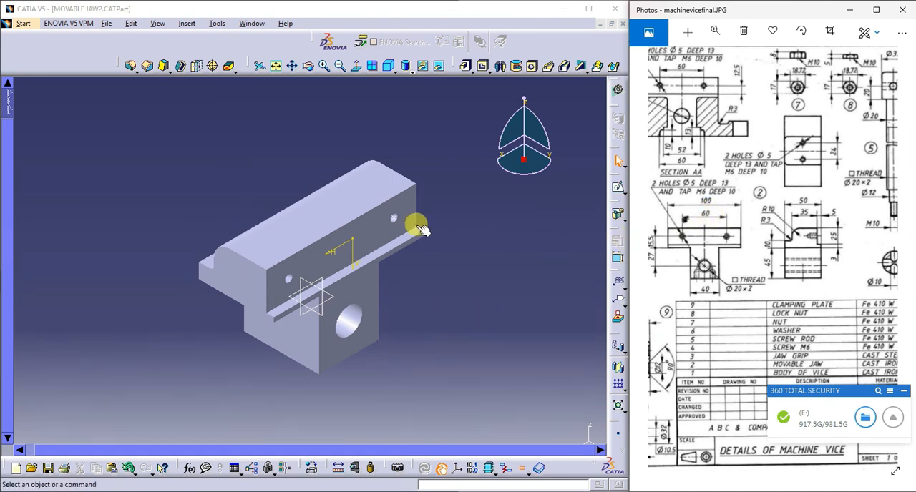
Edit the positioning sketch of the M6 hole on the jaw's long front face and dimension its centre from the yz plane.
double_click(396, 219)
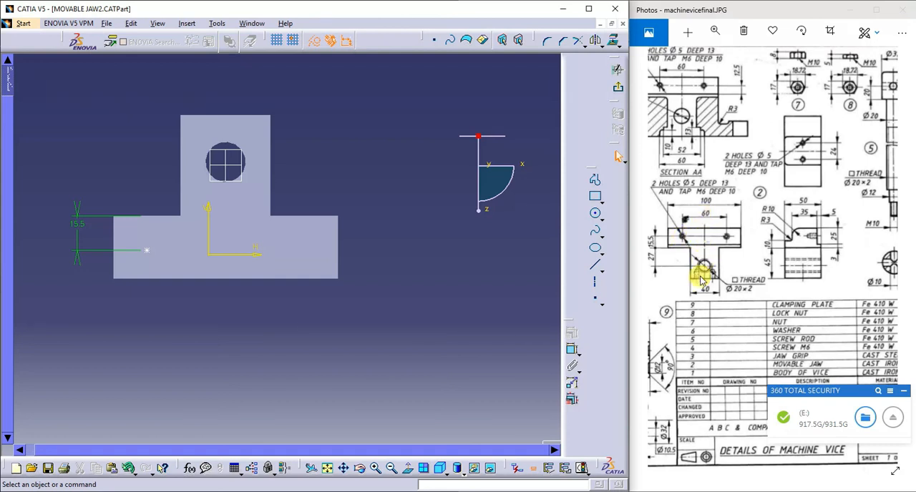
click(572, 350)
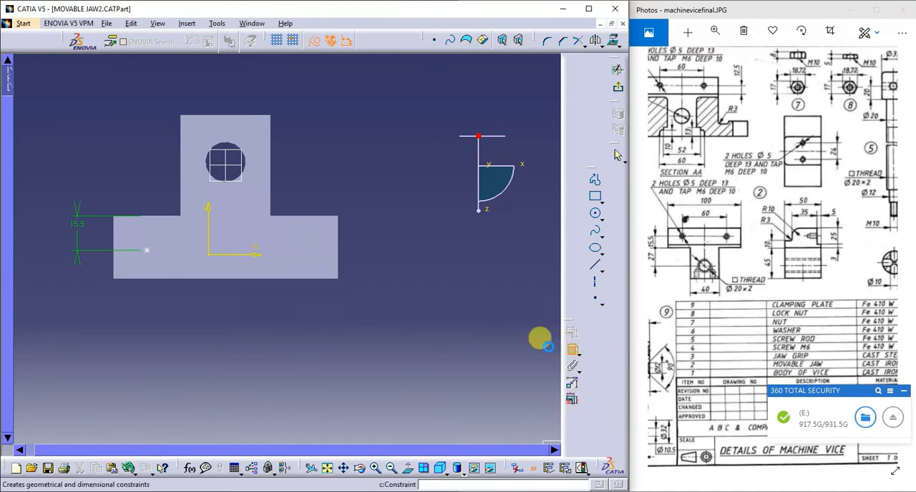
click(148, 254)
click(229, 174)
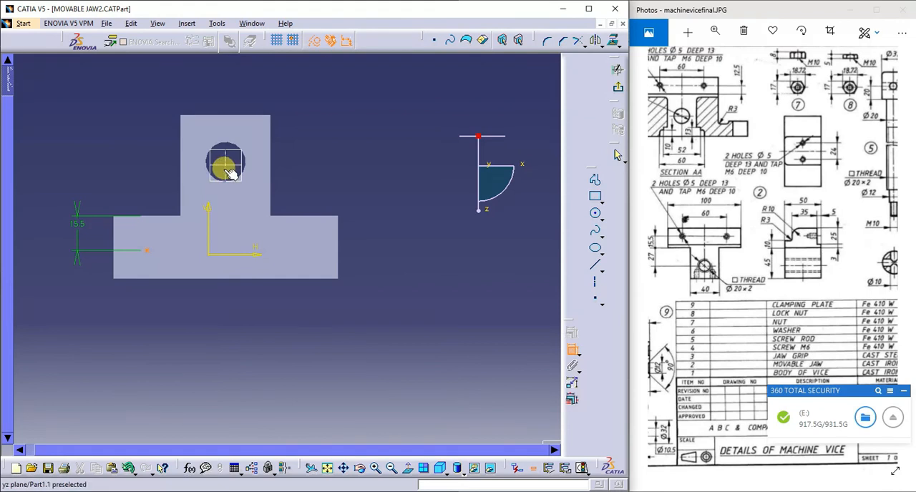
click(188, 304)
Set the distance between the hole centre and the yz plane to 30 mm.
double_click(189, 304)
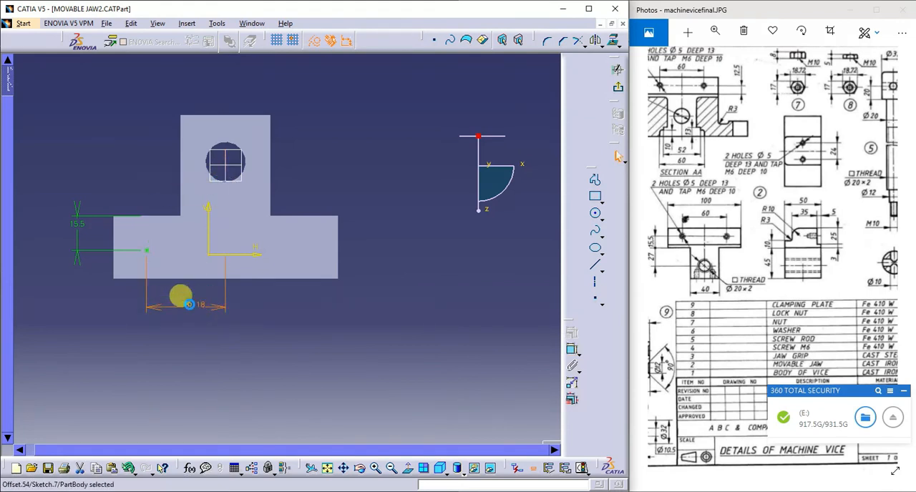
text(3)
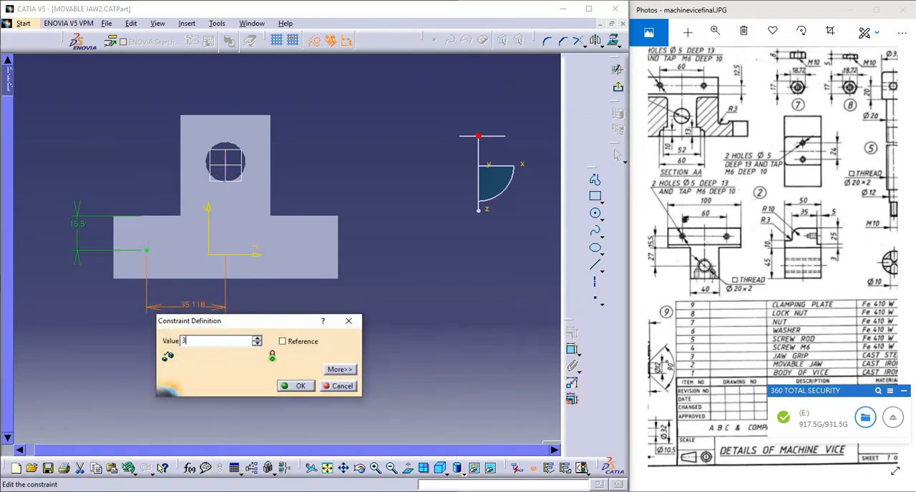
text(0)
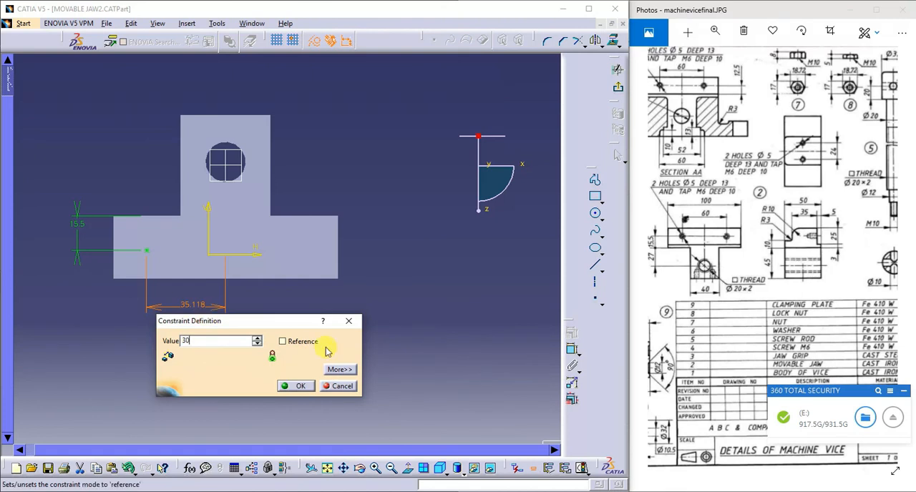
click(299, 386)
click(379, 308)
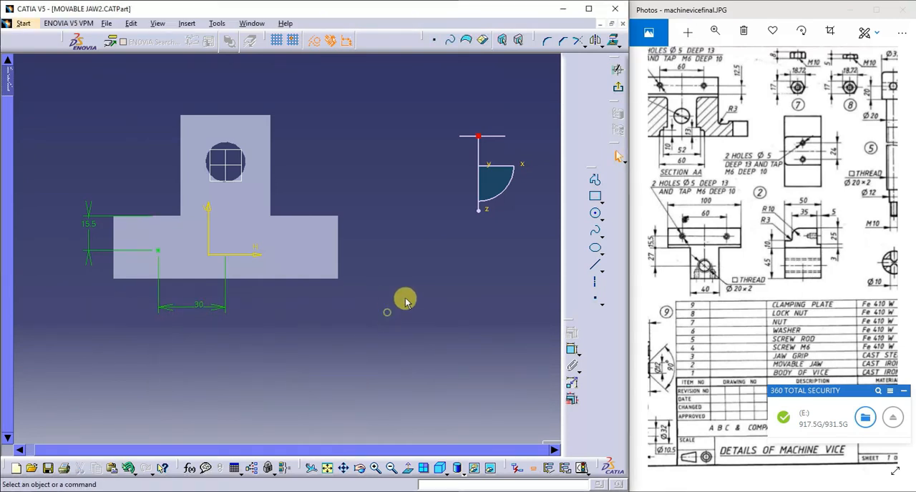
Exit the positioning sketch and update the part so the front-face hole and its mirrored copy are rebuilt.
click(615, 86)
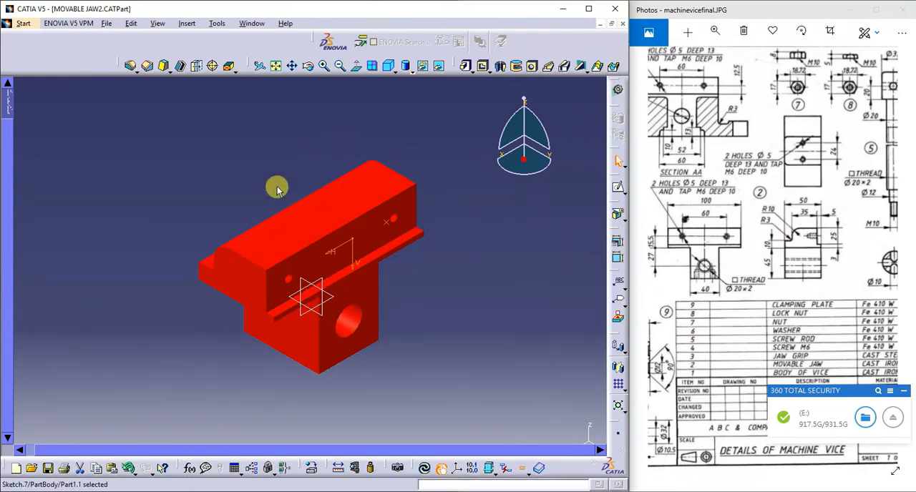
click(424, 469)
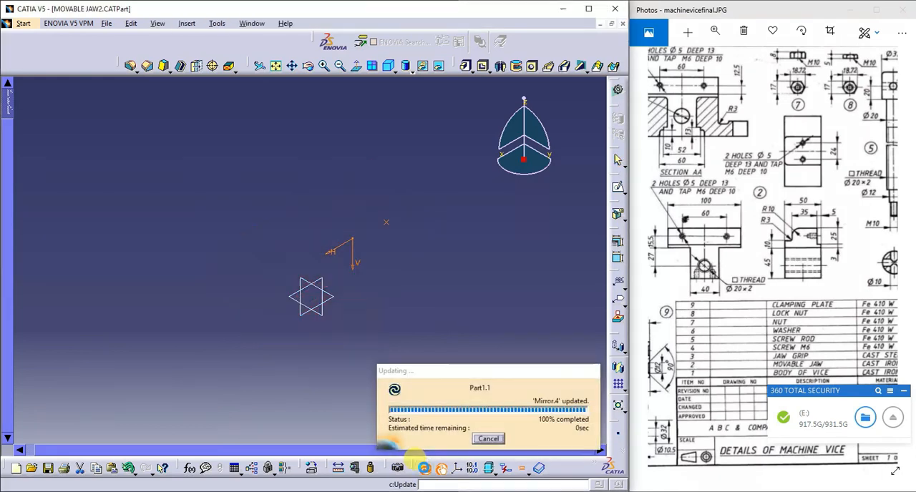
click(455, 358)
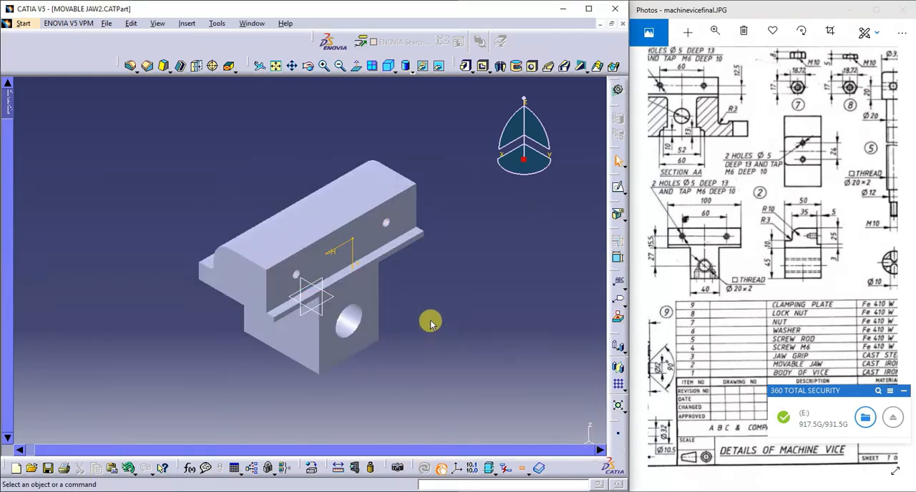